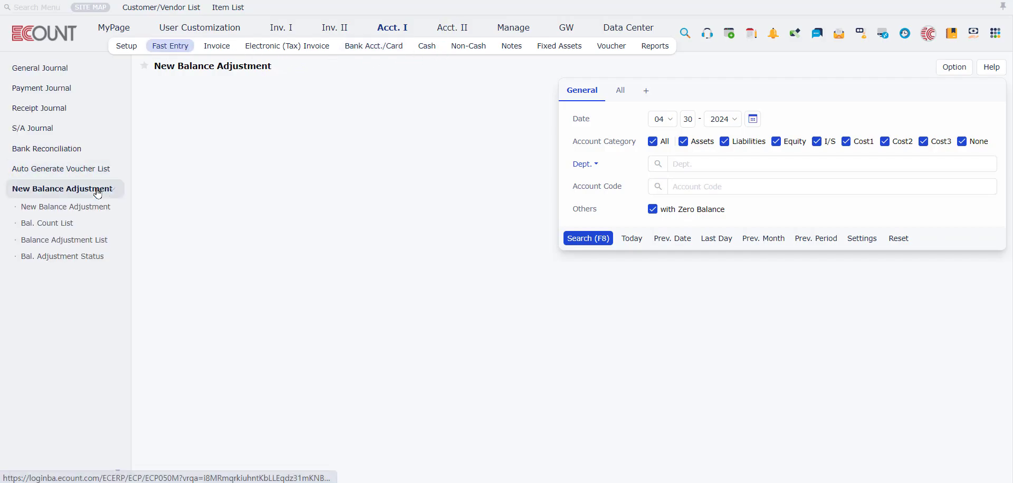
List the balances of all account categories as of 04/30/2024 in New Balance Adjustment, including accounts with zero balance
{"action": "left_click", "coordinate": [96, 211]}
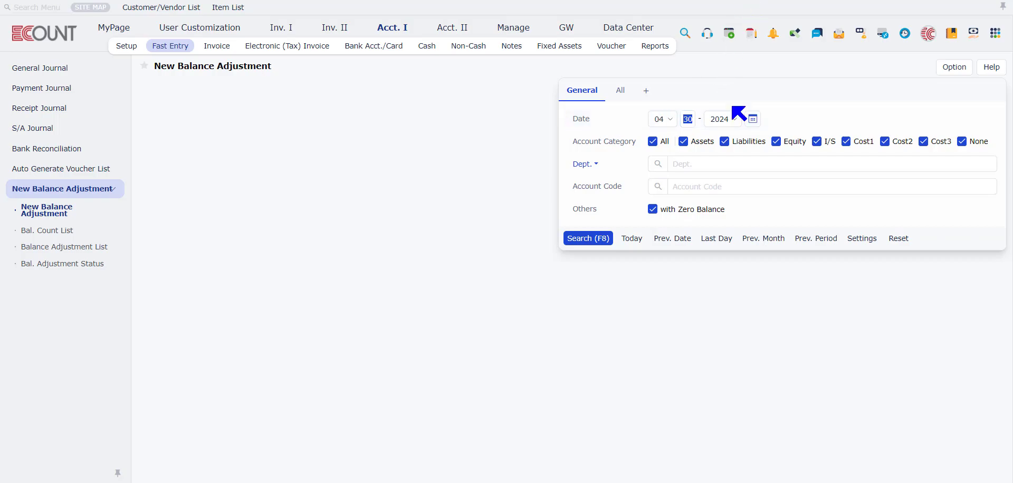
{"action": "left_click", "coordinate": [588, 238]}
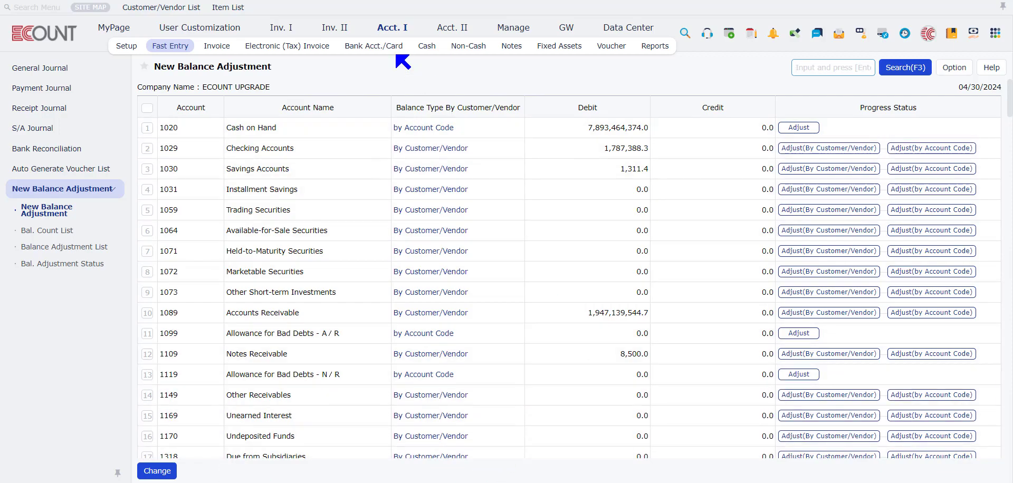
{"action": "scroll", "coordinate": [293, 140], "scroll_direction": "down", "scroll_amount": 4}
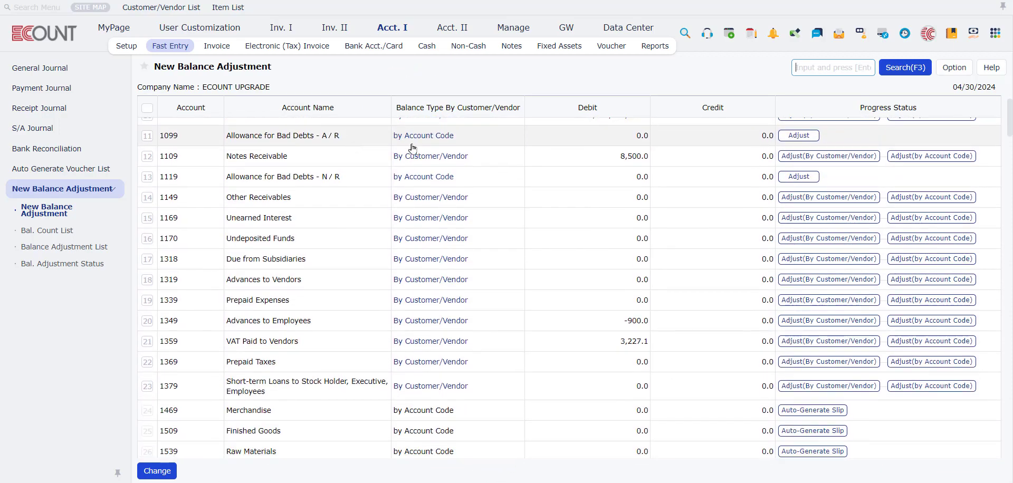
{"action": "scroll", "coordinate": [580, 143], "scroll_direction": "up", "scroll_amount": 4}
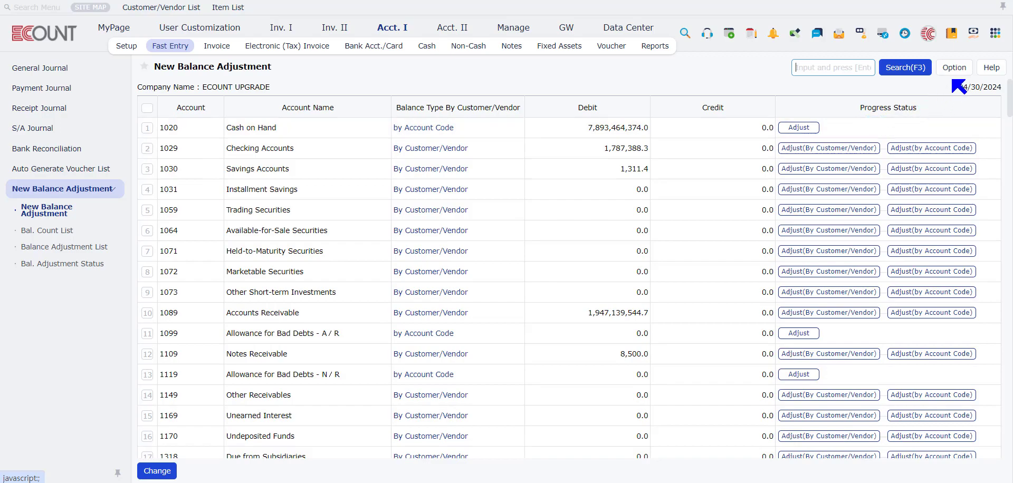
In Function Setup, enable both Status and Balance Type By Account for Project, and save the accounting status settings
{"action": "left_click", "coordinate": [955, 68]}
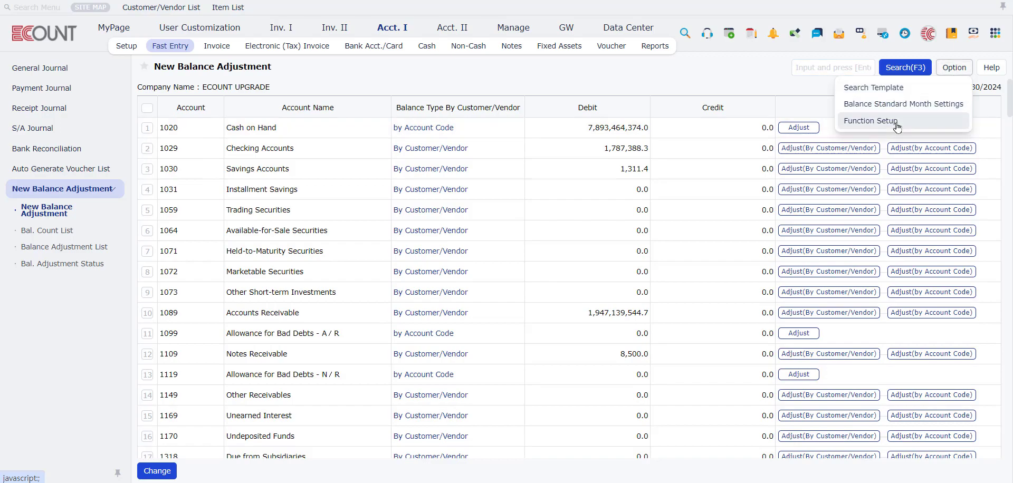
{"action": "left_click", "coordinate": [871, 121]}
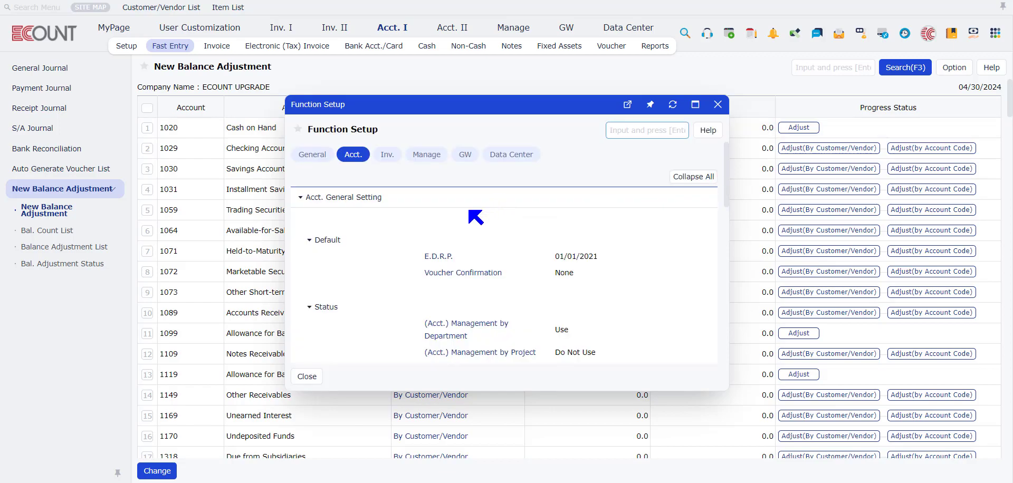
{"action": "scroll", "coordinate": [365, 270], "scroll_direction": "down", "scroll_amount": 1}
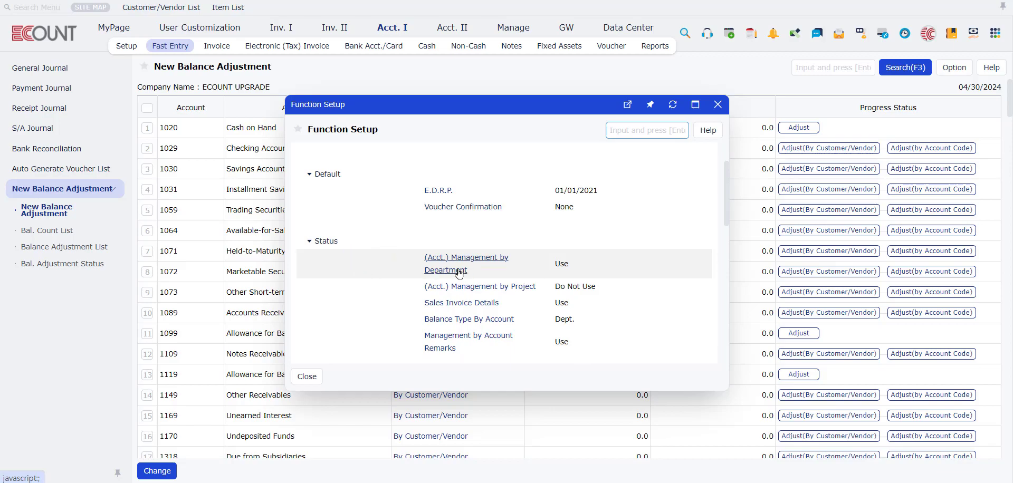
{"action": "left_click", "coordinate": [510, 289]}
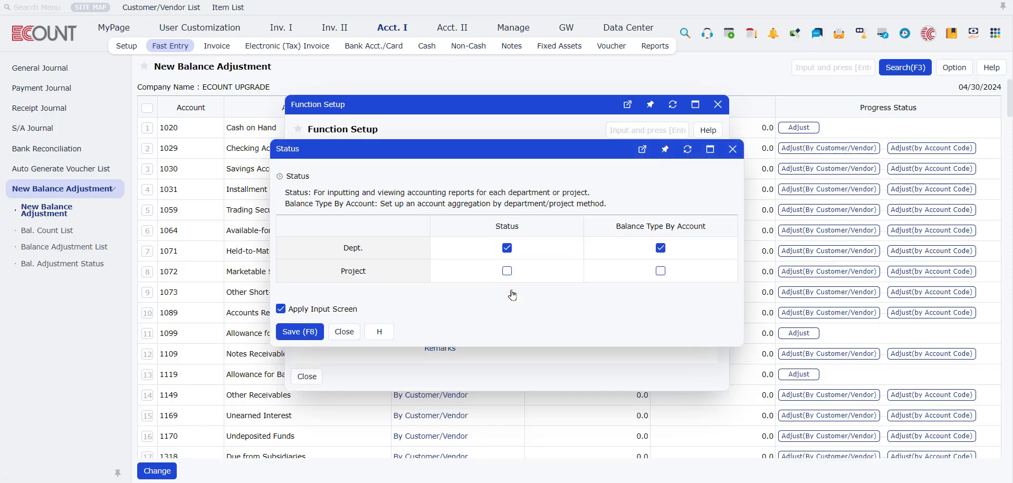
{"action": "left_click", "coordinate": [506, 271]}
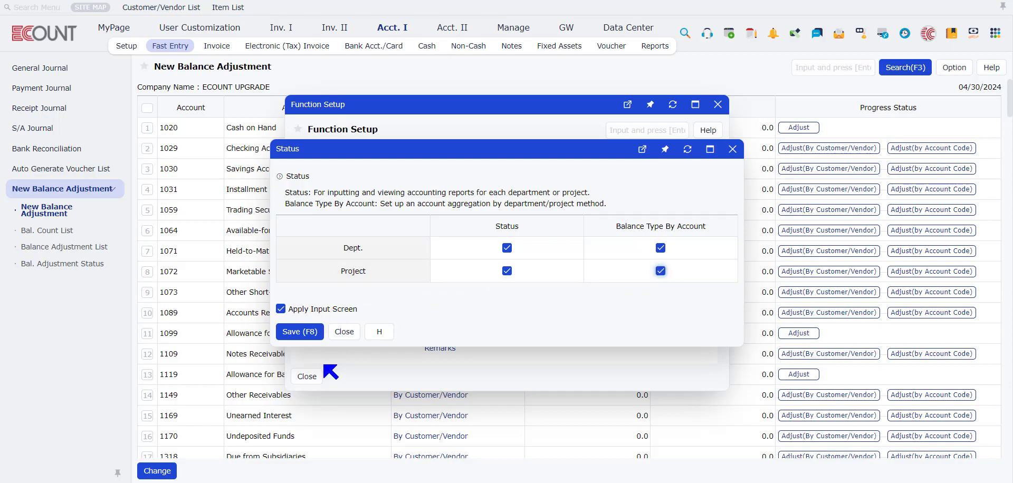
{"action": "left_click", "coordinate": [295, 342]}
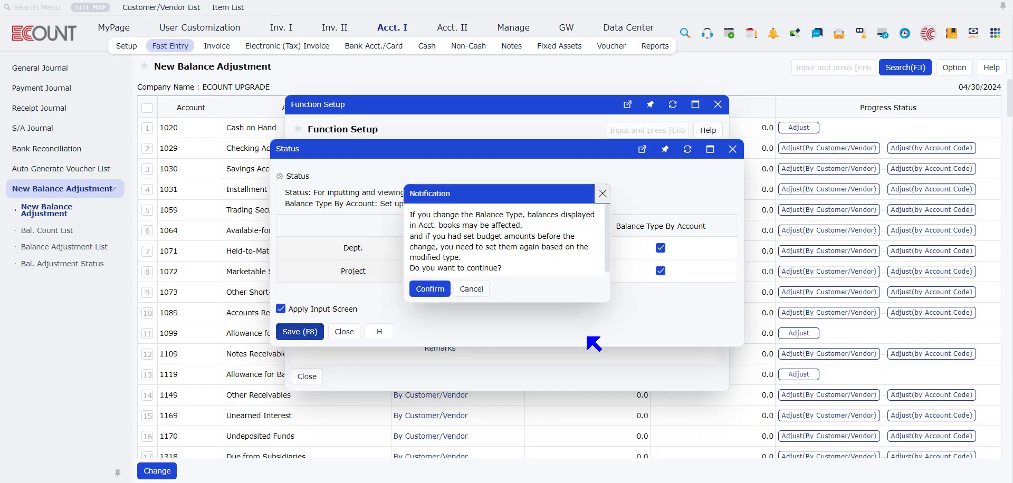
{"action": "left_click", "coordinate": [431, 295]}
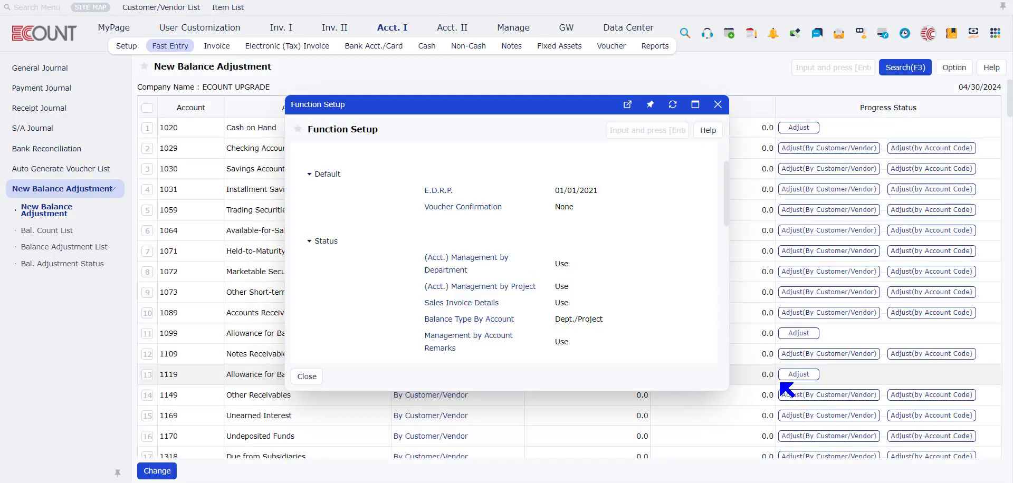
{"action": "left_click", "coordinate": [718, 104]}
Rerun the balance search for 04/30/2024 without updating the balance
{"action": "left_click", "coordinate": [937, 70]}
{"action": "left_click", "coordinate": [905, 67]}
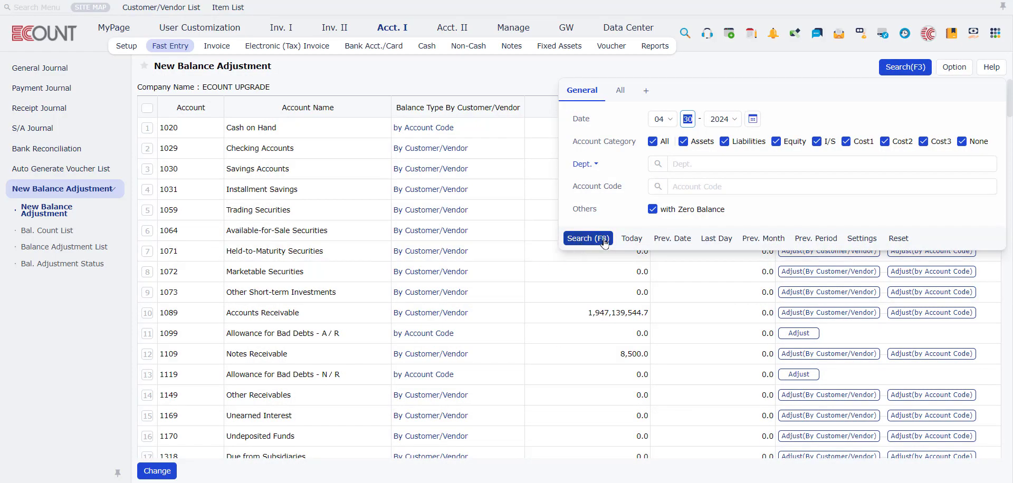
{"action": "key", "text": "F8"}
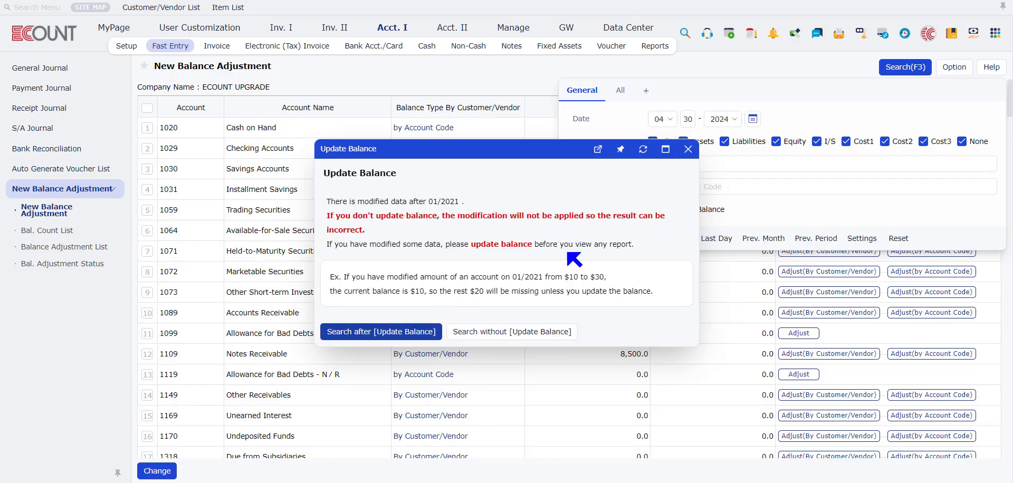
{"action": "left_click", "coordinate": [463, 330]}
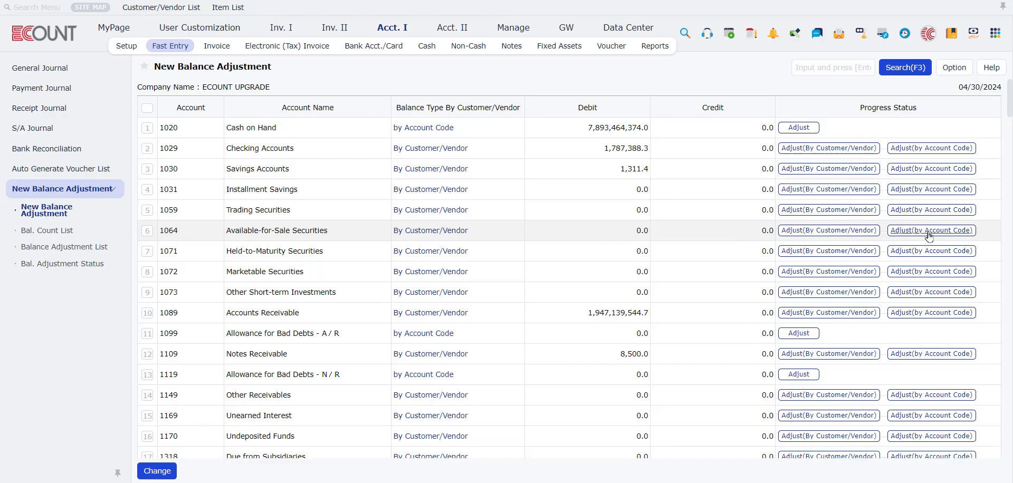
Set the Undeposited Funds balance type to By Customer/Vendor with Summary by Dept. and Summary by Project, and save it
{"action": "scroll", "coordinate": [615, 272], "scroll_direction": "down", "scroll_amount": 1}
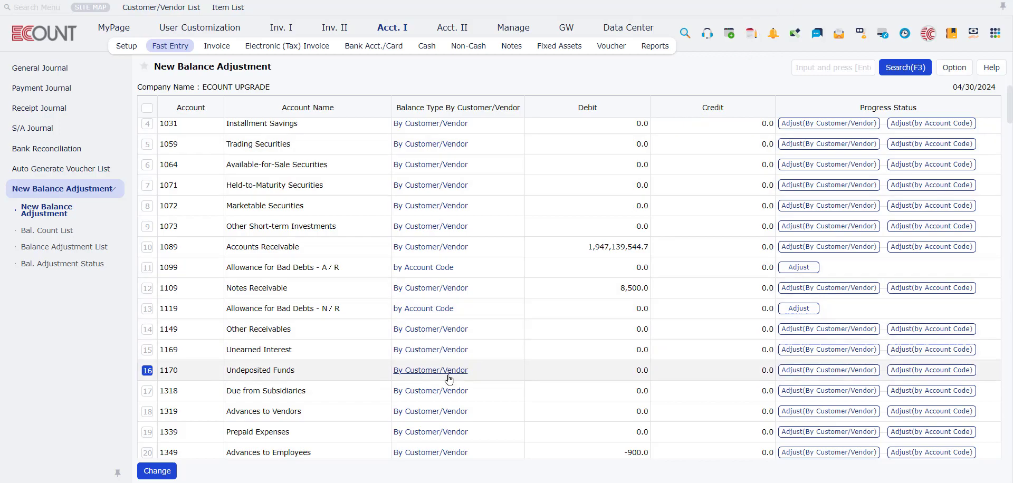
{"action": "left_click", "coordinate": [429, 371]}
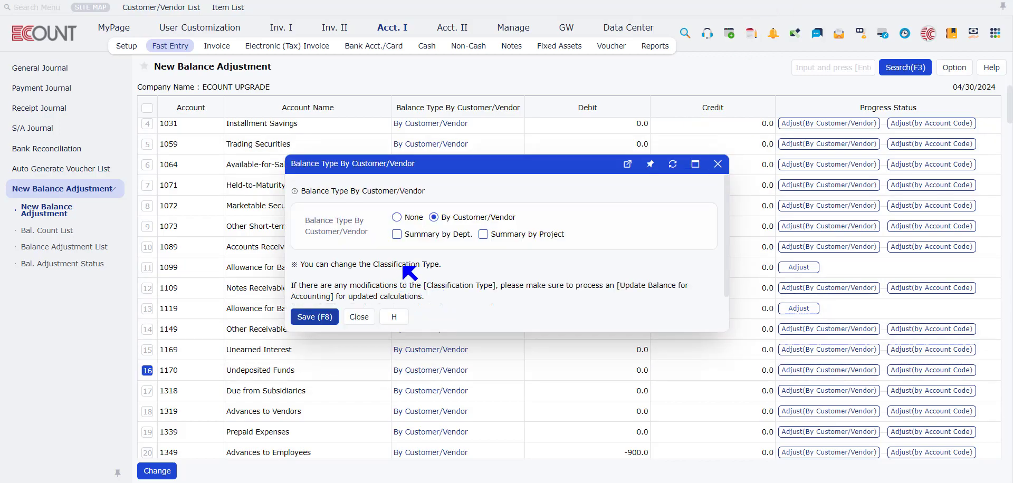
{"action": "left_click", "coordinate": [396, 234]}
{"action": "left_click", "coordinate": [483, 234]}
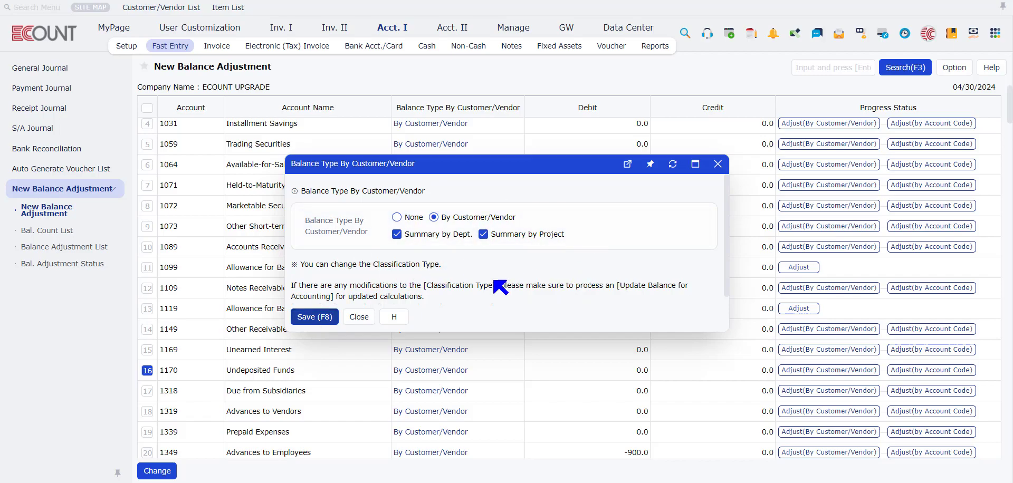
{"action": "left_click", "coordinate": [319, 317]}
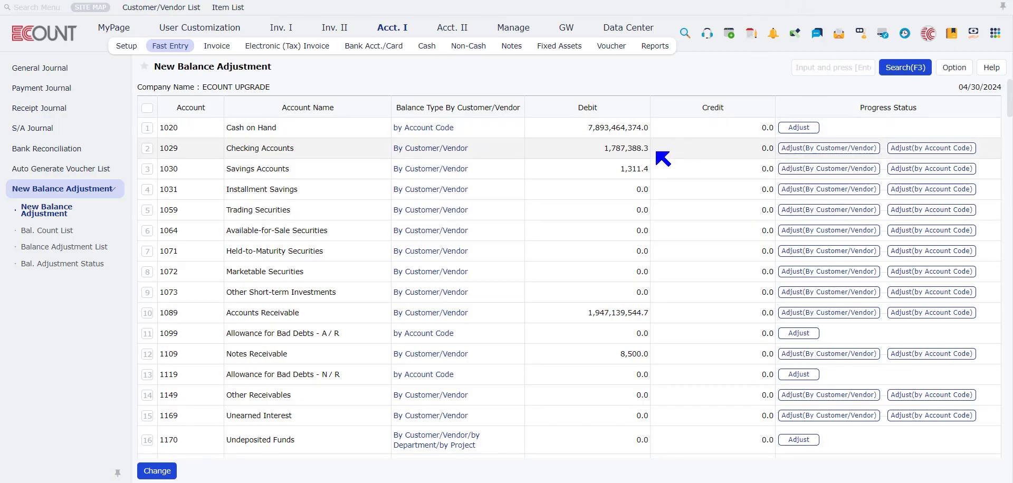
Filter the account balance list by the keyword "account"
{"action": "left_click", "coordinate": [829, 65]}
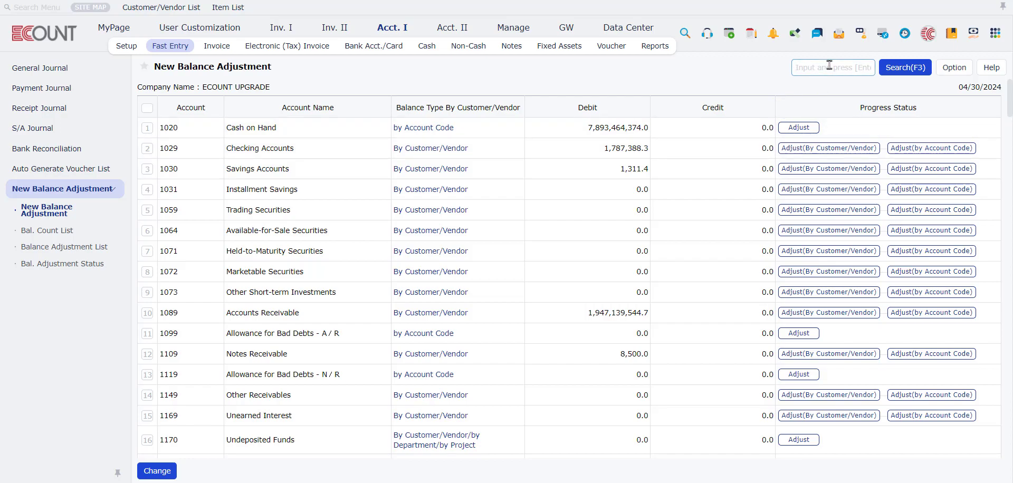
{"action": "type", "text": "account"}
{"action": "key", "text": "Return"}
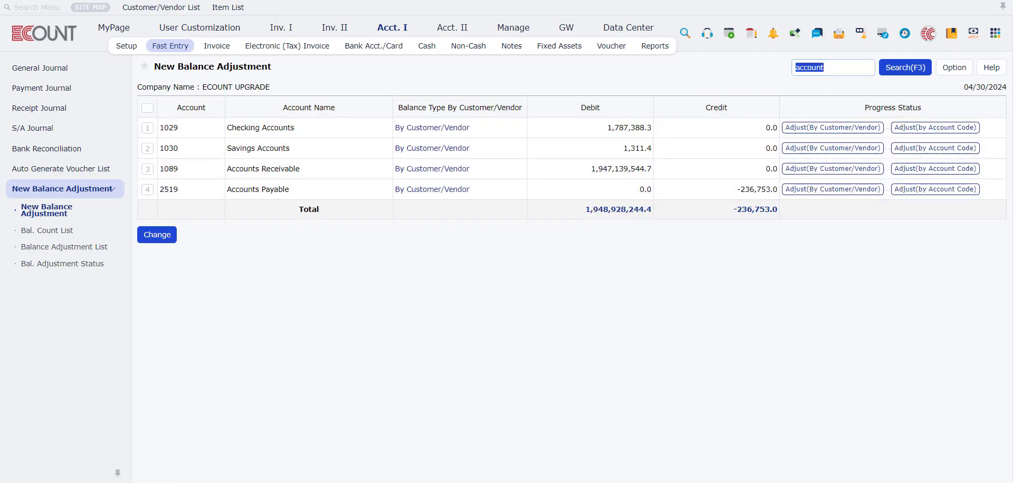
Adjust Accounts Receivable by customer/vendor, setting the actual balance of 1st Street to 2,000, and save the balance count
{"action": "left_click", "coordinate": [808, 170]}
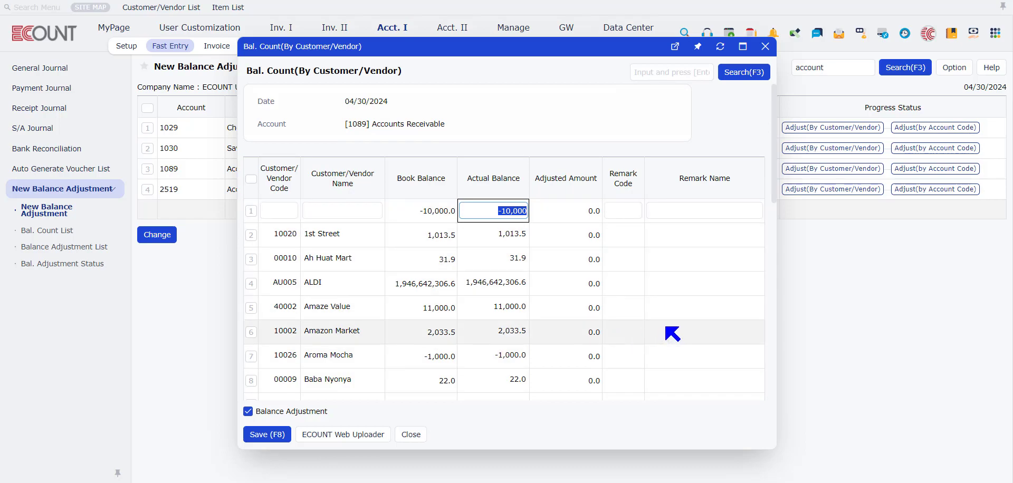
{"action": "scroll", "coordinate": [554, 285], "scroll_direction": "down", "scroll_amount": 2}
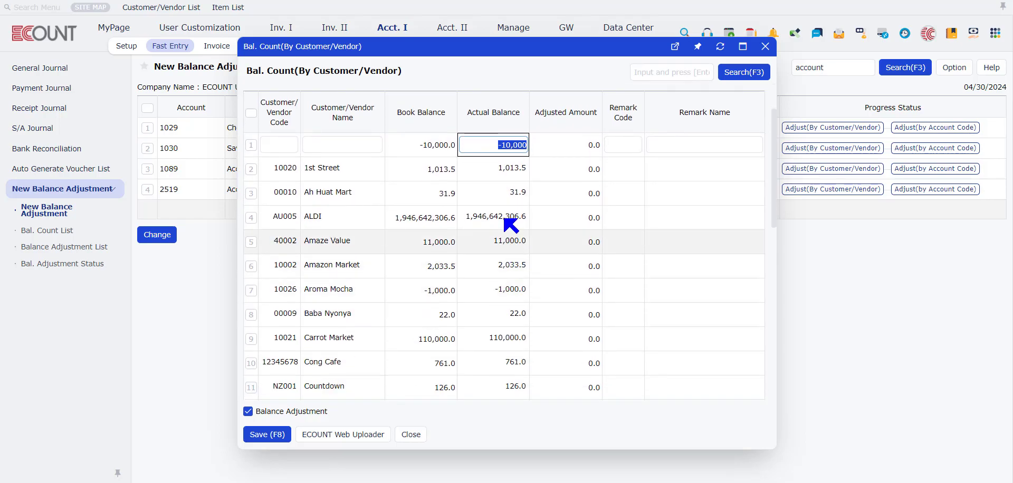
{"action": "left_click", "coordinate": [522, 168]}
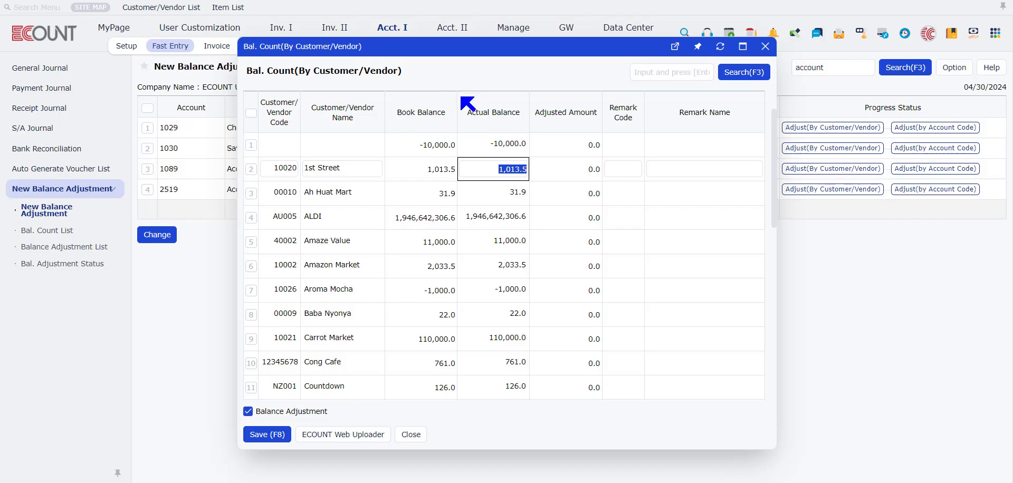
{"action": "left_click", "coordinate": [558, 127]}
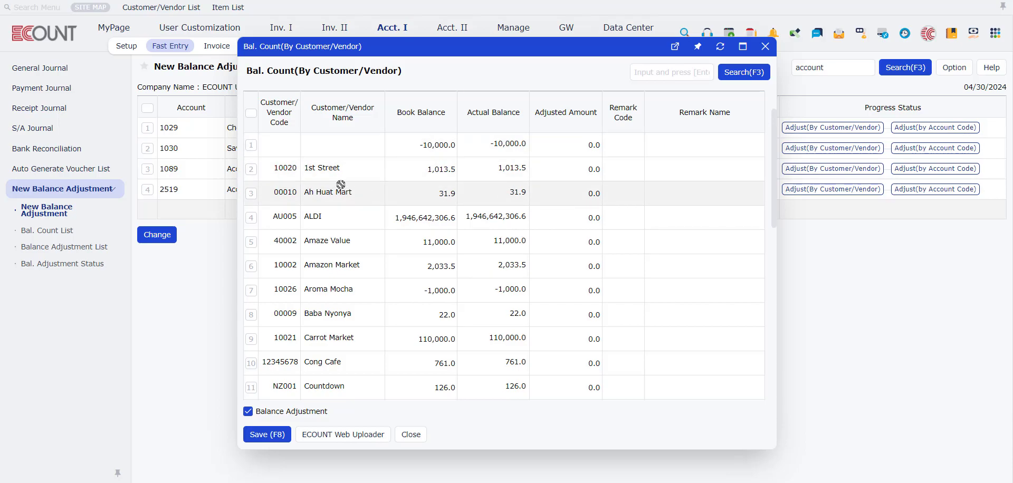
{"action": "left_click", "coordinate": [496, 170]}
{"action": "type", "text": "2,000"}
{"action": "key", "text": "Return"}
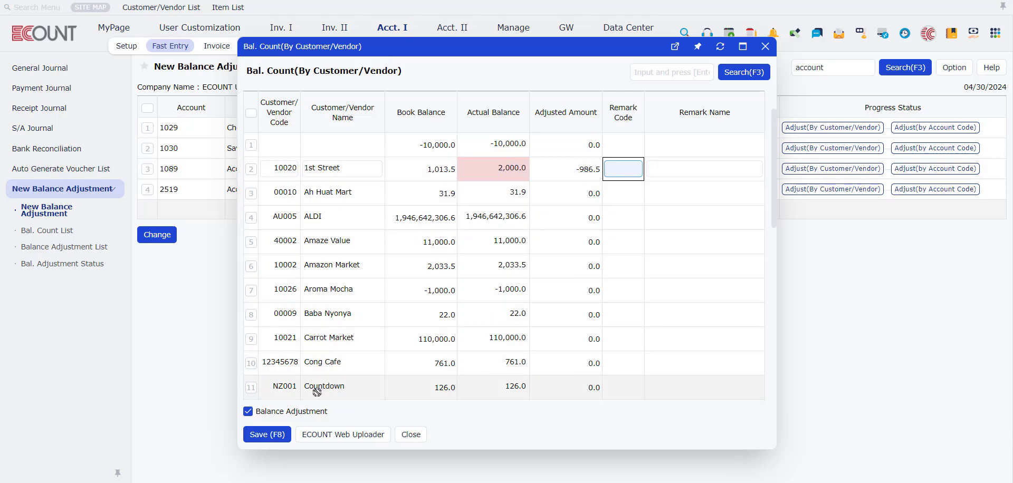
{"action": "left_click", "coordinate": [289, 418]}
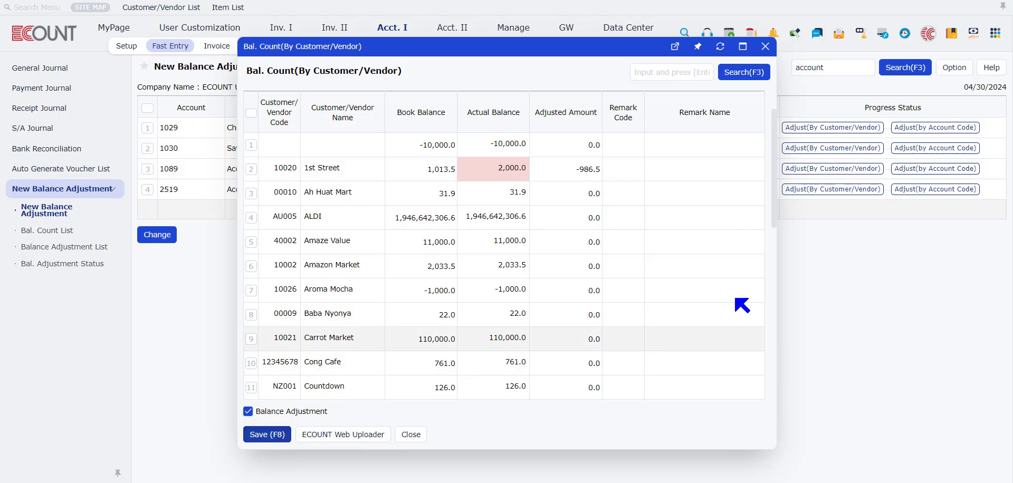
{"action": "key", "text": "F8"}
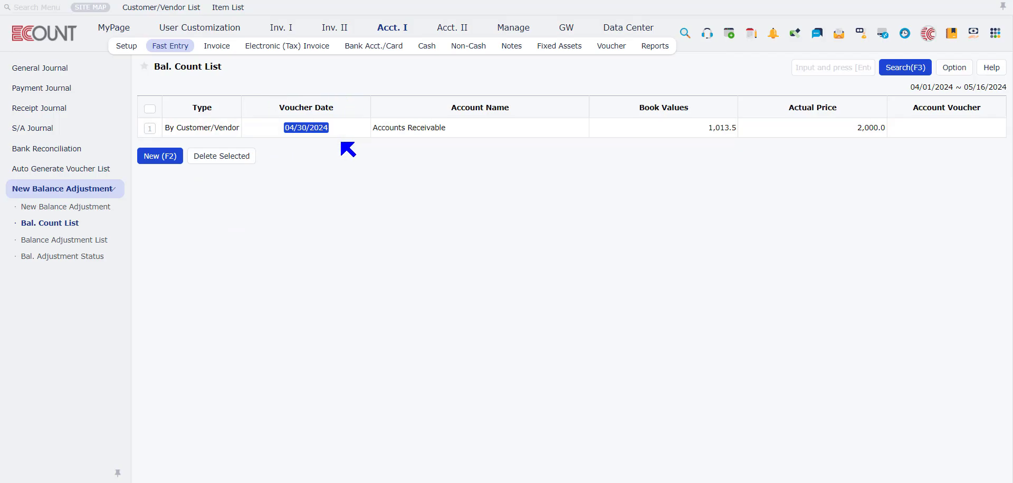
Open the 04/30/2024 Accounts Receivable balance count, set 1st Street's actual balance to 2,500 and enable Balance Adjustment
{"action": "left_click", "coordinate": [325, 130]}
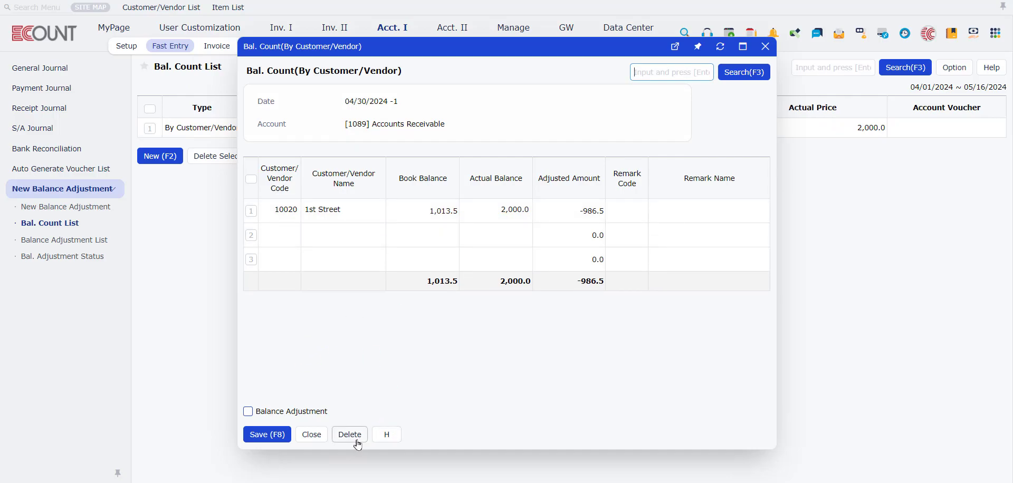
{"action": "left_click", "coordinate": [517, 213]}
{"action": "type", "text": "2500"}
{"action": "left_click", "coordinate": [499, 399]}
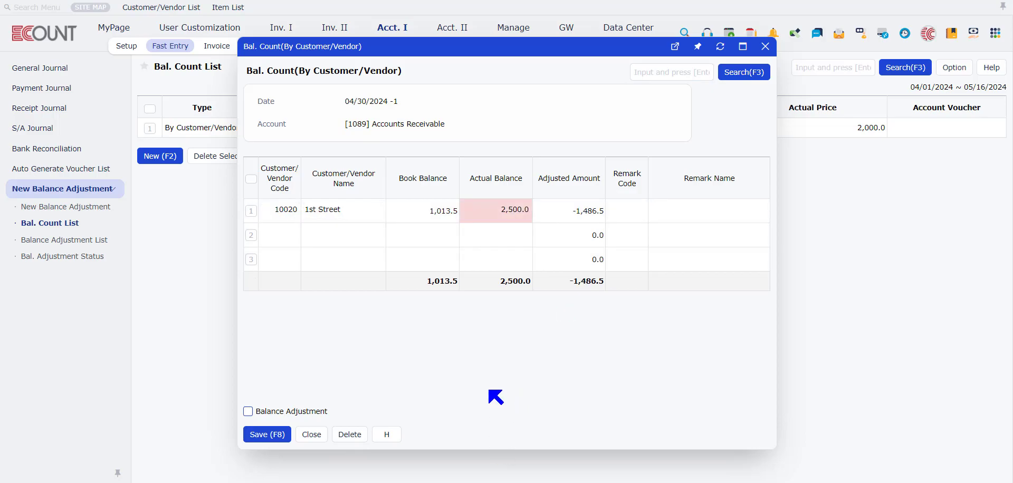
{"action": "left_click", "coordinate": [296, 414]}
Delete the opened Accounts Receivable balance count
{"action": "left_click", "coordinate": [361, 437]}
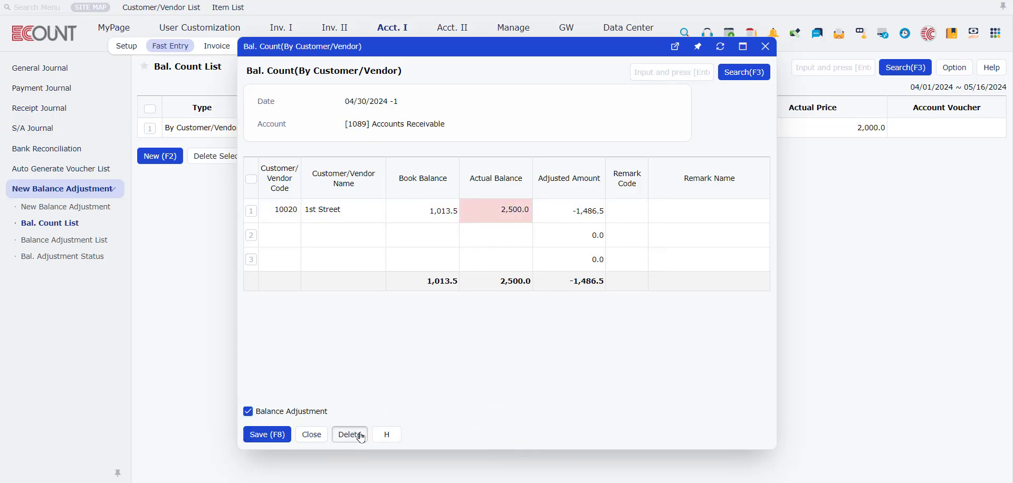
{"action": "left_click", "coordinate": [429, 290]}
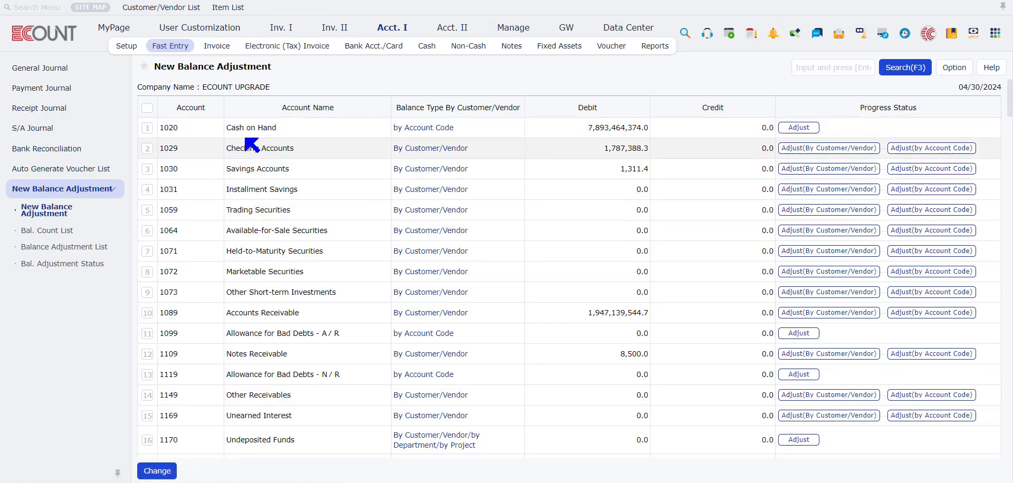
Adjust Cash on Hand by account code, setting its actual balance to 100,000, and save it with Balance Adjustment enabled
{"action": "left_click", "coordinate": [798, 128]}
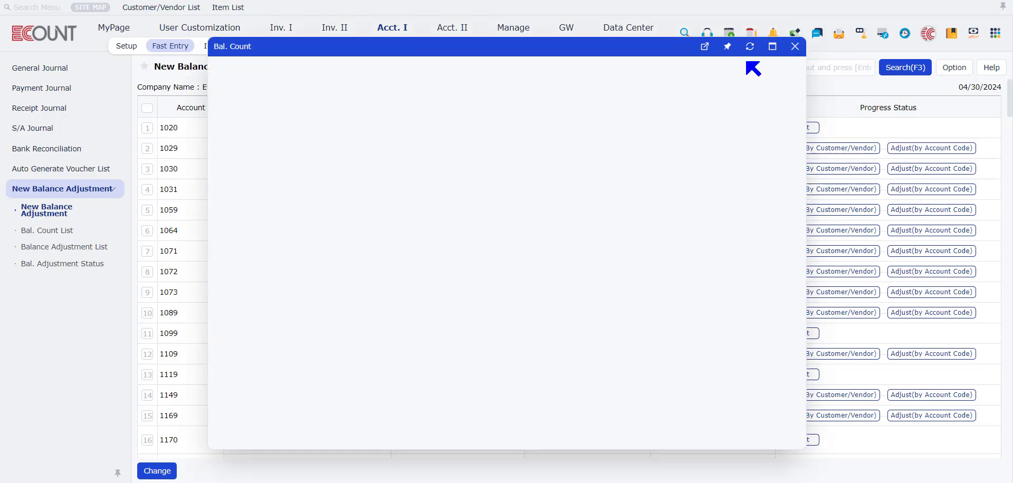
{"action": "type", "text": "1000000"}
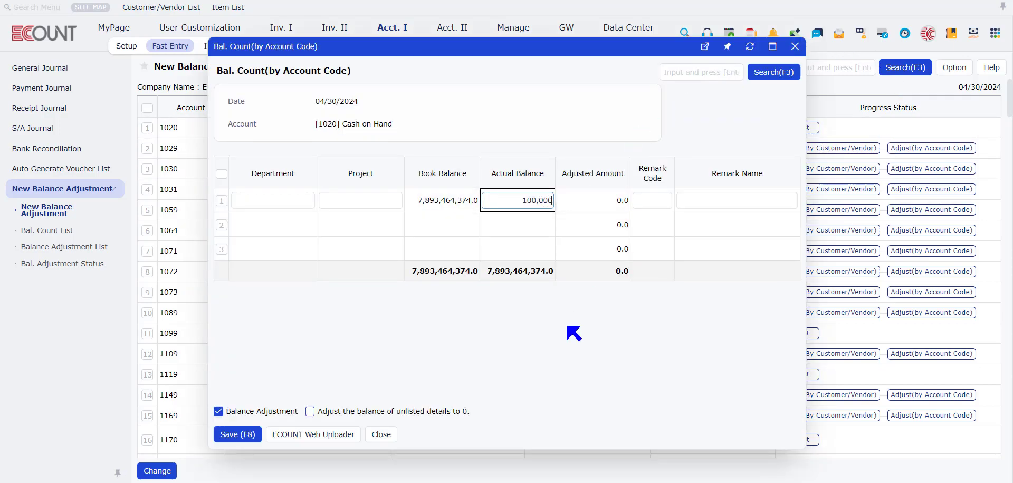
{"action": "key", "text": "Return"}
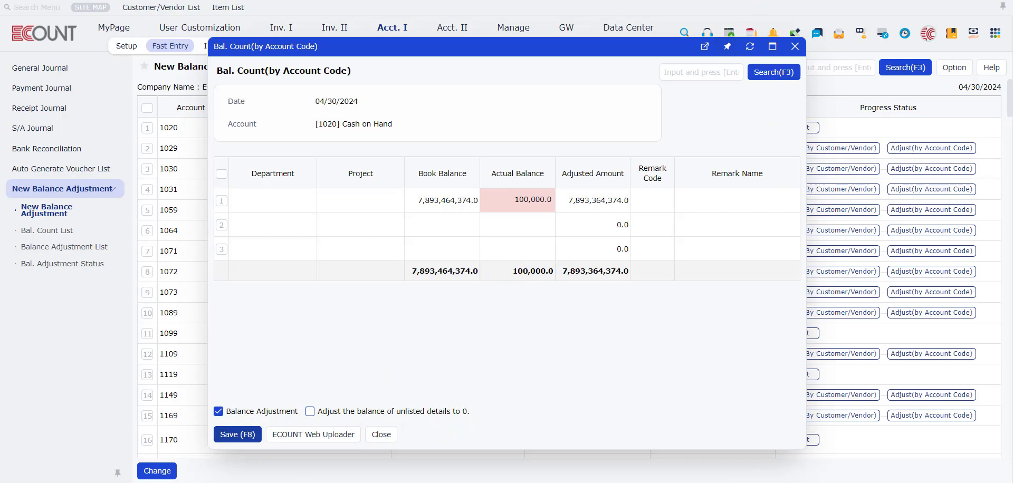
{"action": "left_click", "coordinate": [237, 434]}
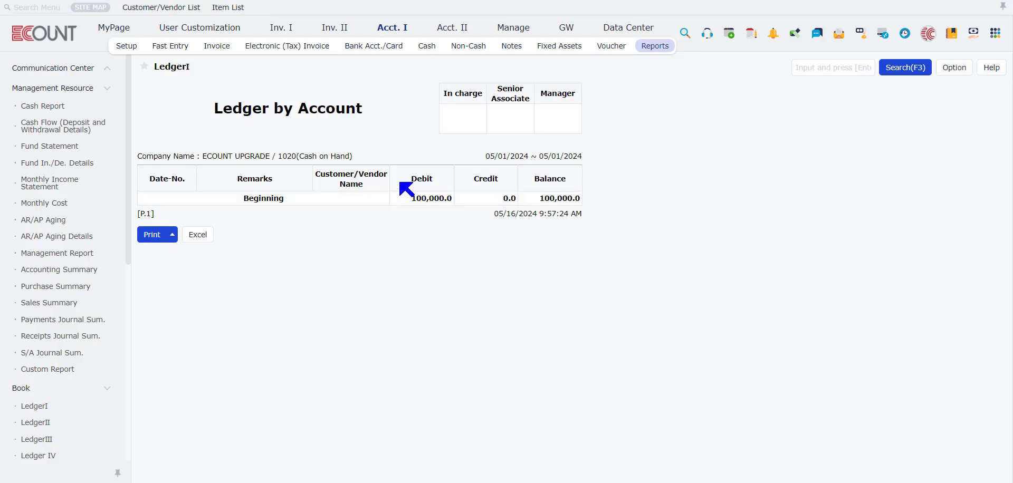
Check the beginning balance in the Cash on Hand ledger for 05/01/2024
{"action": "left_click_drag", "start_coordinate": [379, 157], "coordinate": [271, 155]}
{"action": "left_click", "coordinate": [349, 195]}
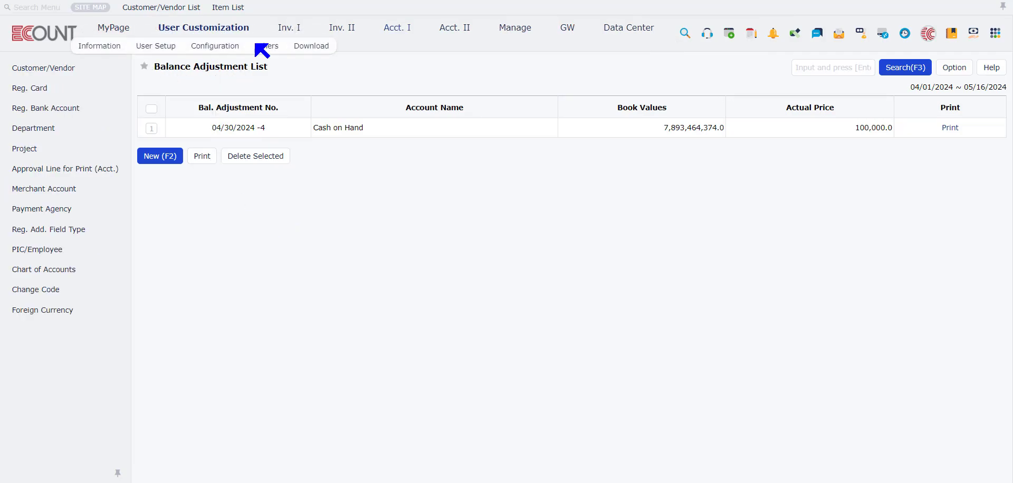
Preview the printed voucher of the 04/30/2024 -4 Cash on Hand entry in the Balance Adjustment List, and close the preview
{"action": "mouse_move", "coordinate": [166, 47]}
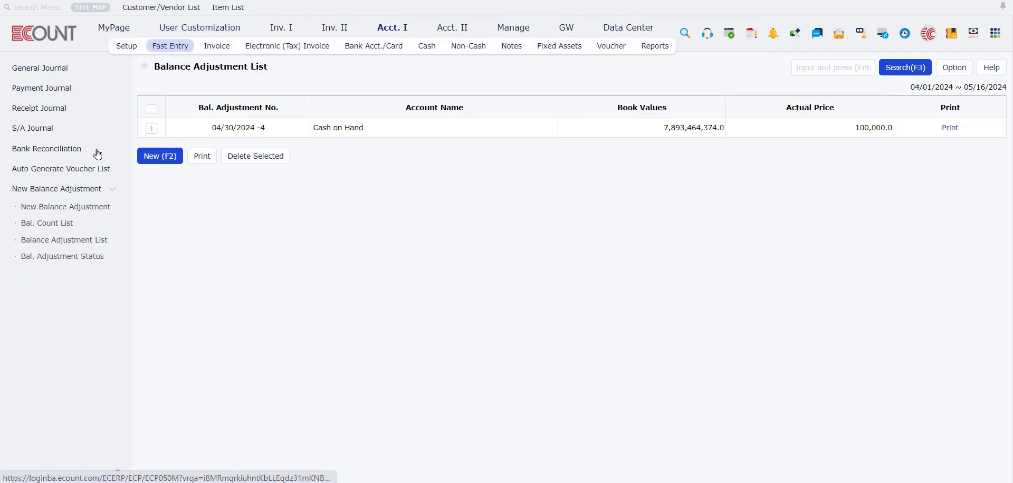
{"action": "left_click", "coordinate": [82, 243]}
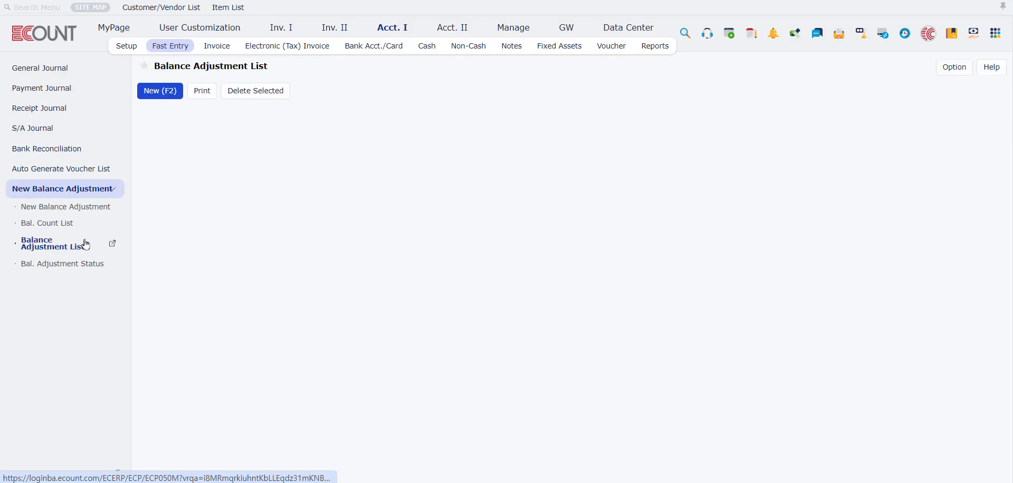
{"action": "left_click", "coordinate": [152, 129]}
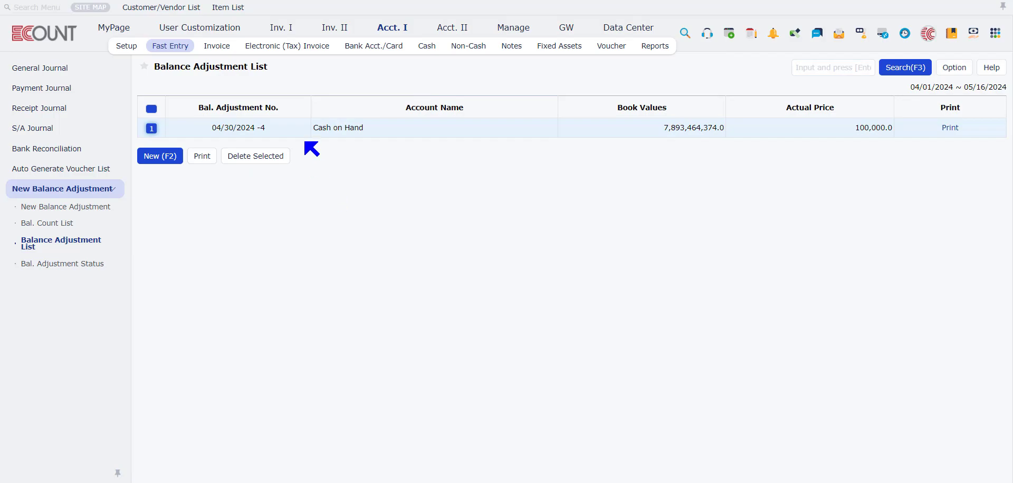
{"action": "left_click", "coordinate": [201, 157]}
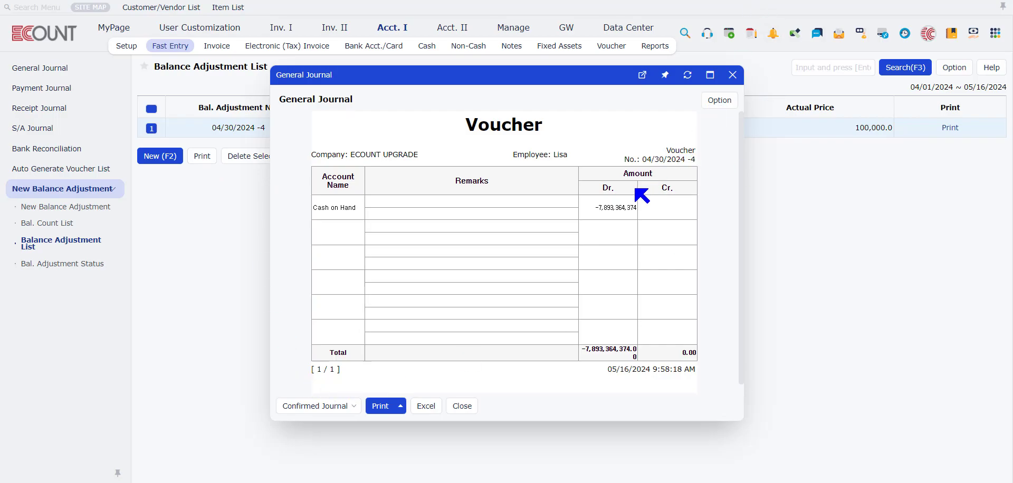
{"action": "left_click", "coordinate": [732, 75]}
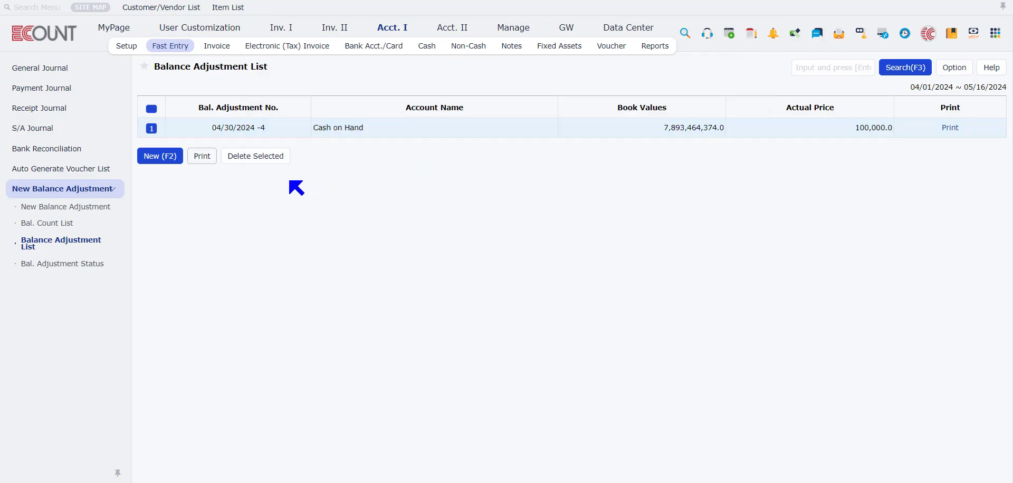
Review the Bal. Count List and run the Bal. Adjustment Status report for 04/01/2024 to 04/30/2024
{"action": "left_click", "coordinate": [55, 232]}
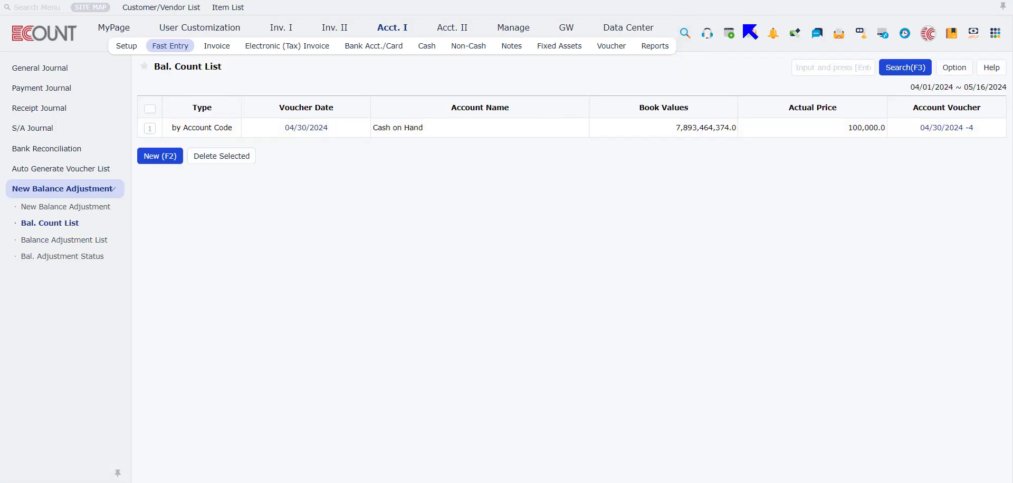
{"action": "left_click", "coordinate": [55, 258]}
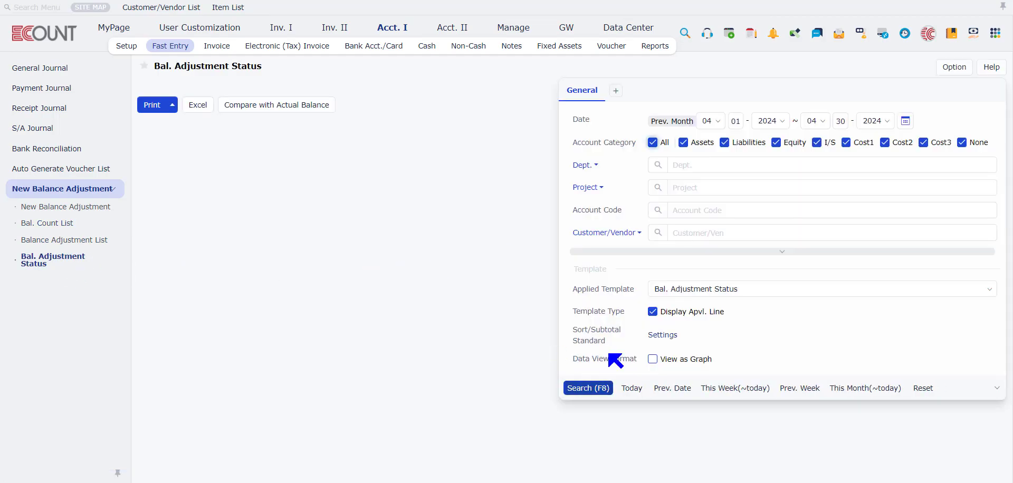
{"action": "left_click", "coordinate": [586, 389]}
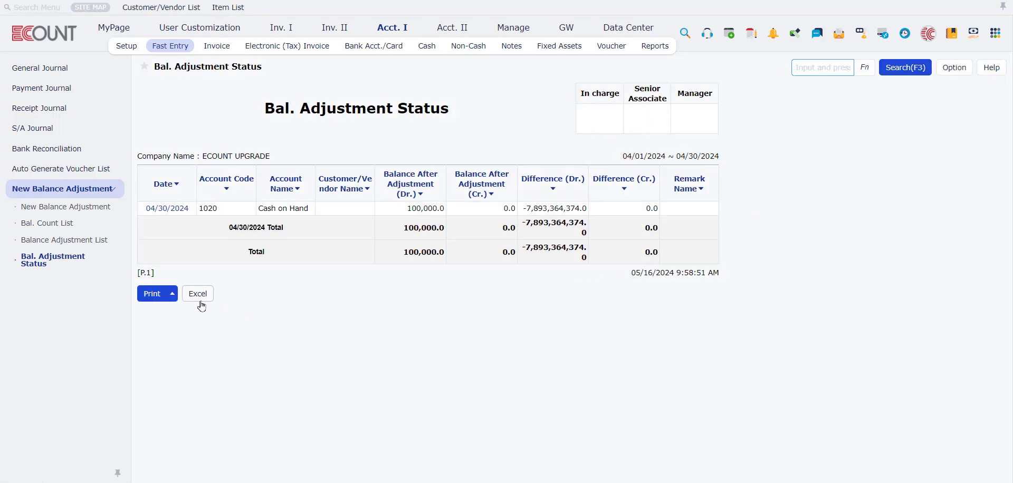
{"action": "mouse_move", "coordinate": [141, 302]}
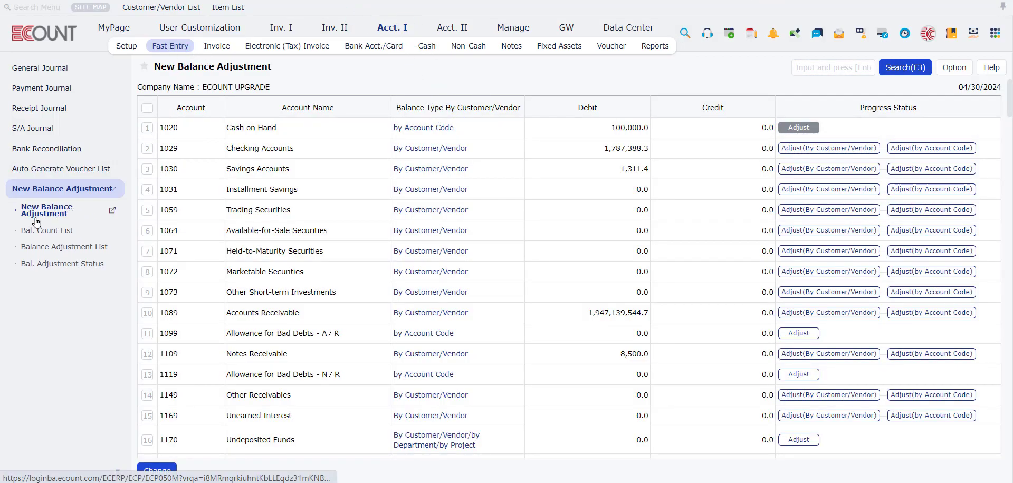
Search New Balance Adjustment for Pre-invoicing accounts as of 04/30/2024, including zero balances
{"action": "left_click", "coordinate": [897, 70]}
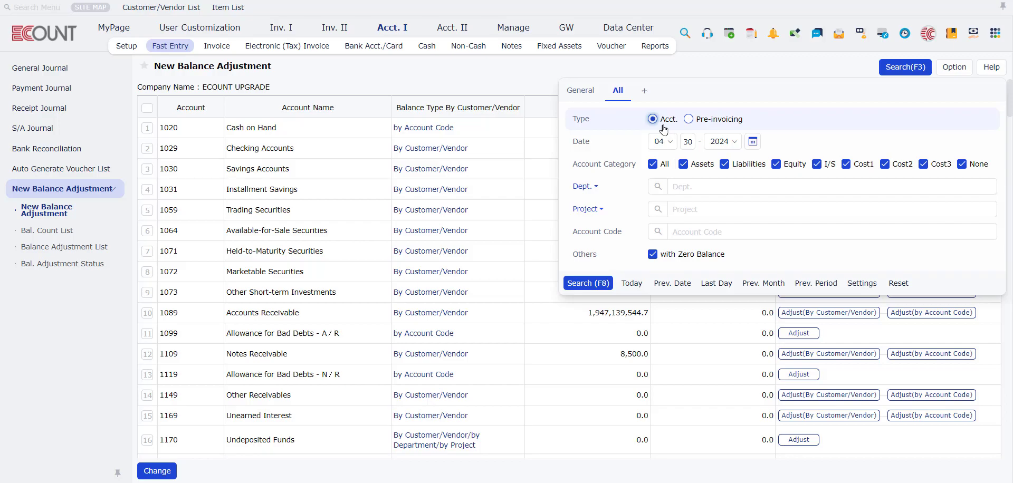
{"action": "left_click", "coordinate": [702, 126]}
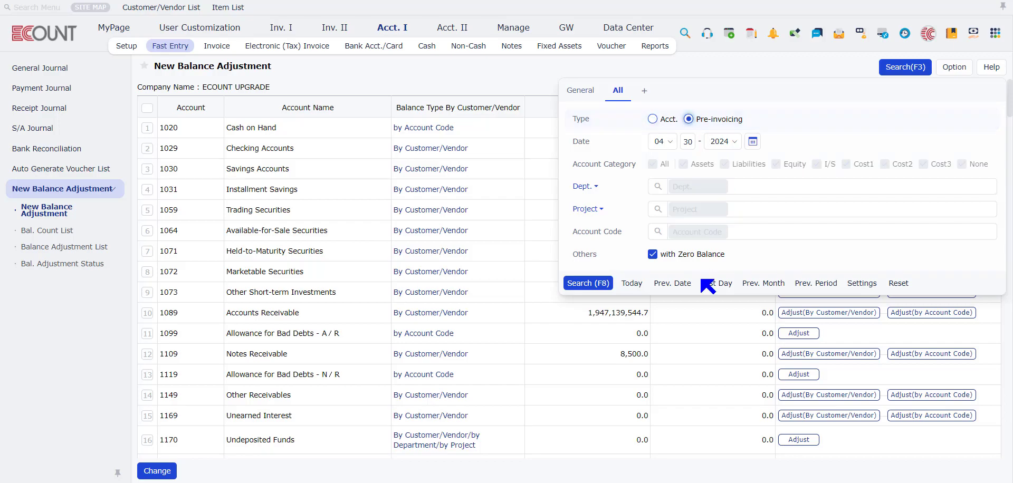
{"action": "left_click", "coordinate": [588, 283]}
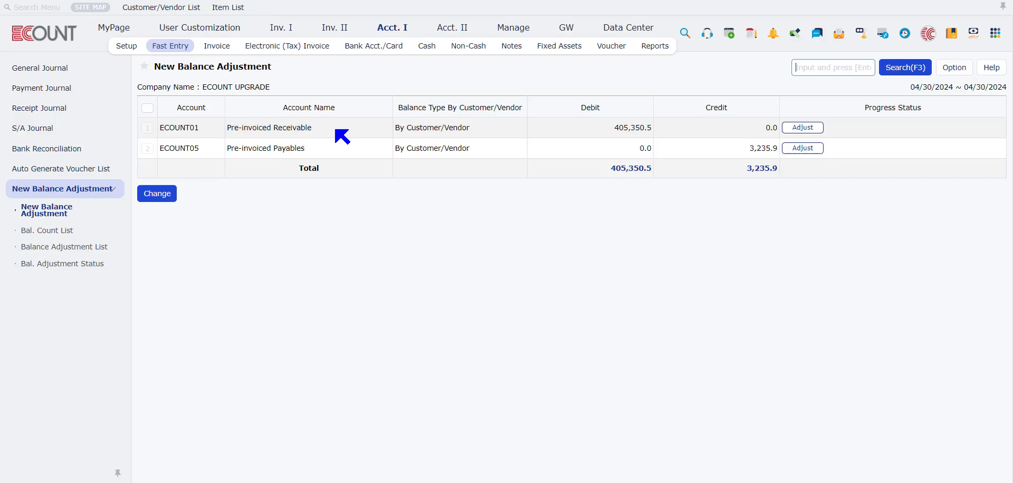
Examine the period and the Pre-Invoicing amounts per customer in the A/R by Customer report for 04/01/2024 to 04/30/2024
{"action": "left_click", "coordinate": [771, 10]}
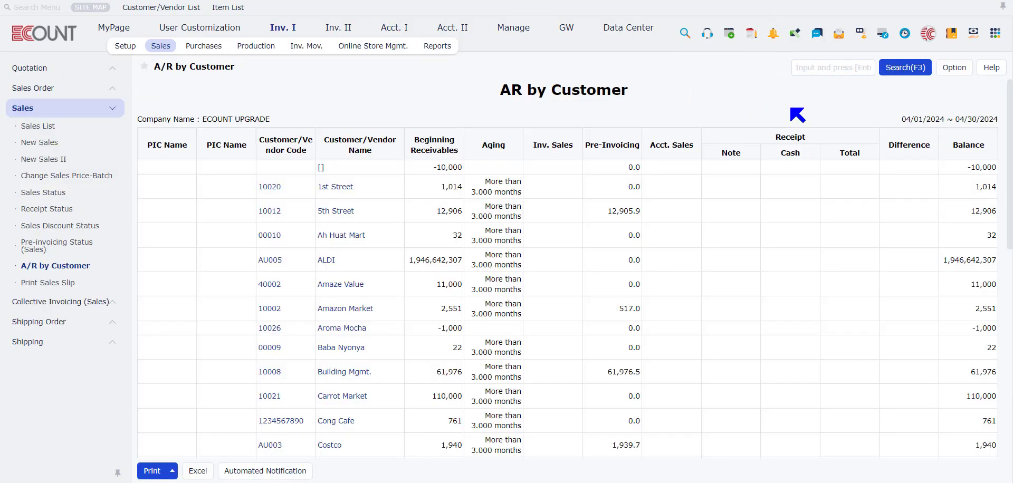
{"action": "left_click_drag", "start_coordinate": [995, 120], "coordinate": [936, 121]}
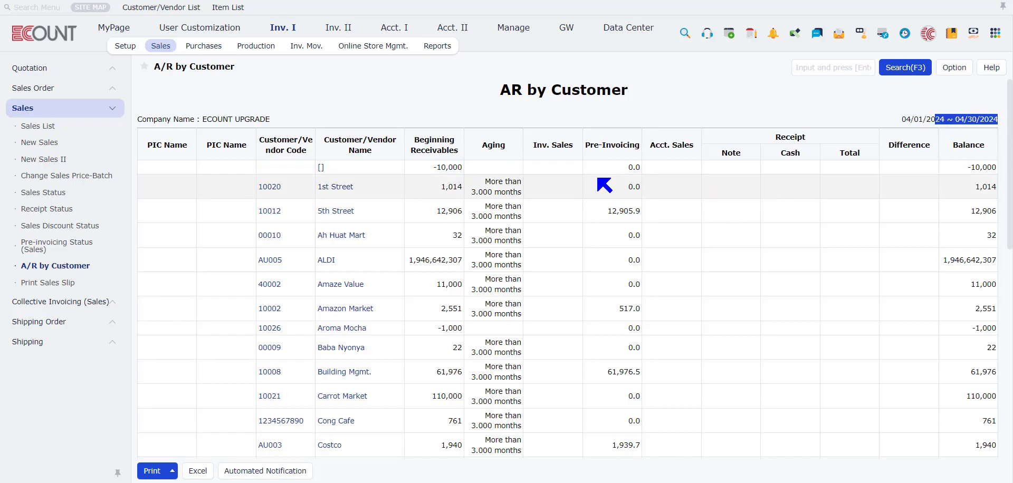
{"action": "scroll", "coordinate": [604, 186], "scroll_direction": "down", "scroll_amount": 10}
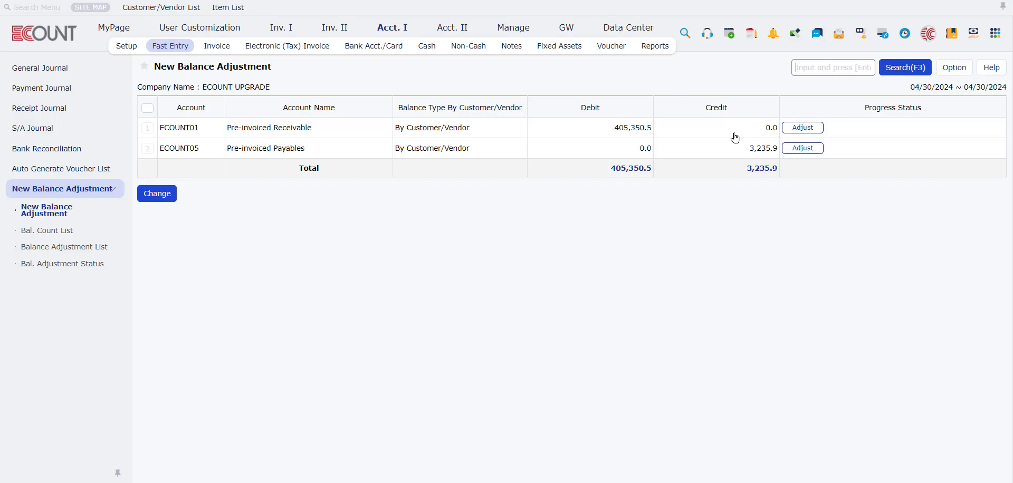
Adjust Pre-invoiced Receivable with the balance of unlisted details adjusted to 0, and save the balance count with Balance Adjustment enabled
{"action": "left_click", "coordinate": [803, 147]}
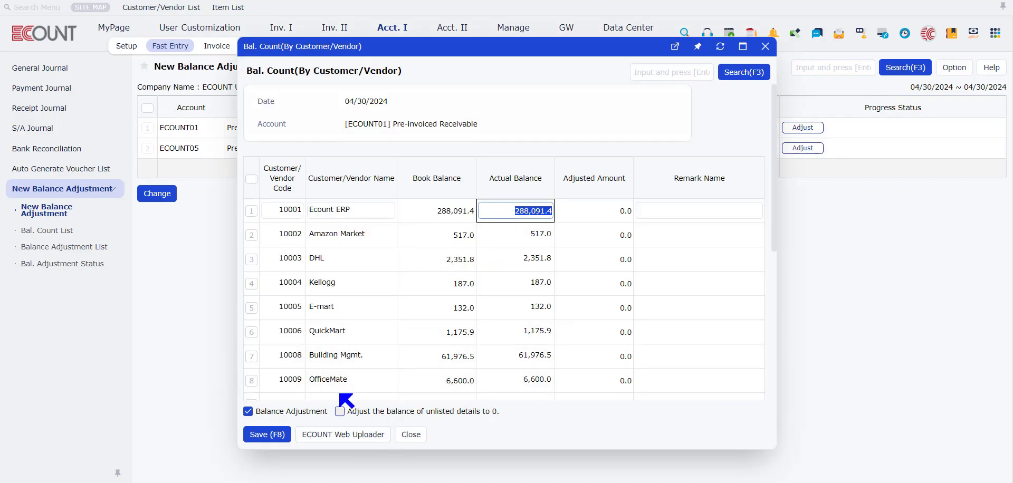
{"action": "left_click", "coordinate": [340, 411]}
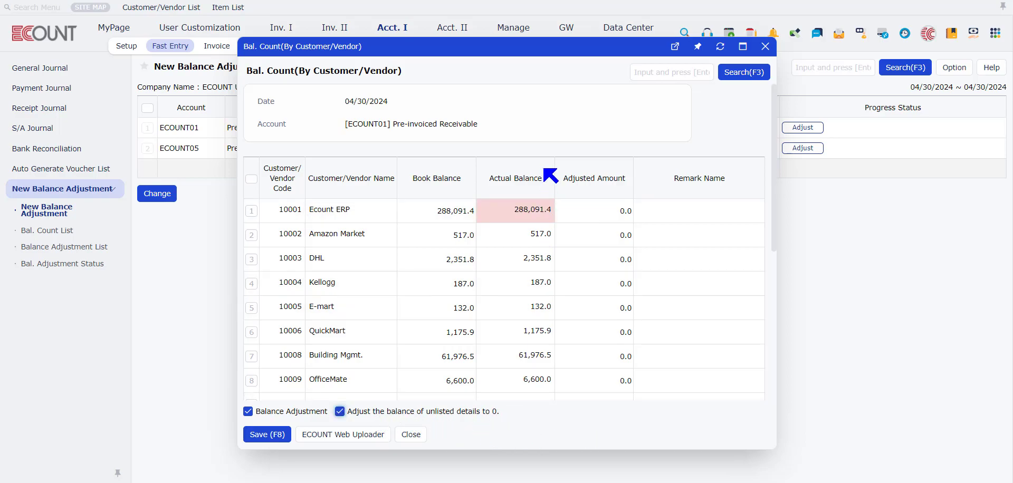
{"action": "left_click", "coordinate": [264, 435]}
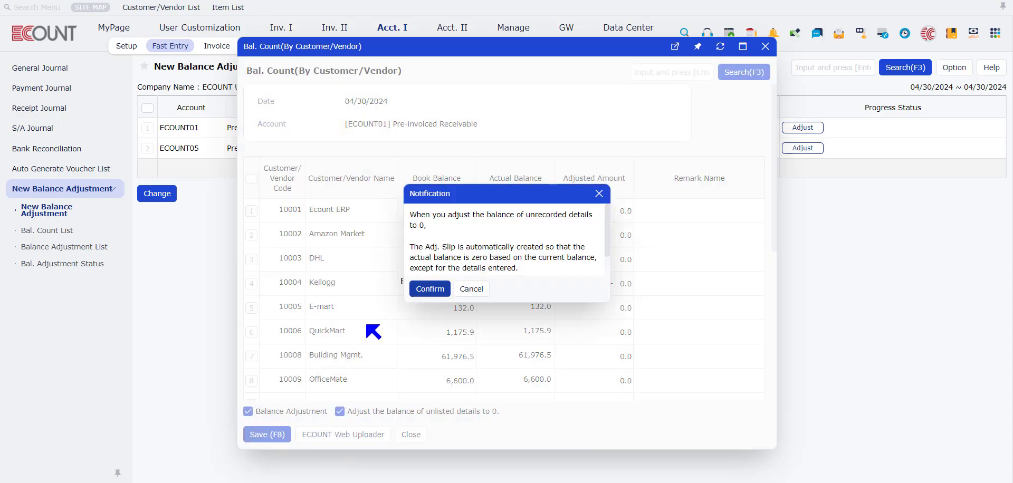
{"action": "left_click", "coordinate": [430, 289]}
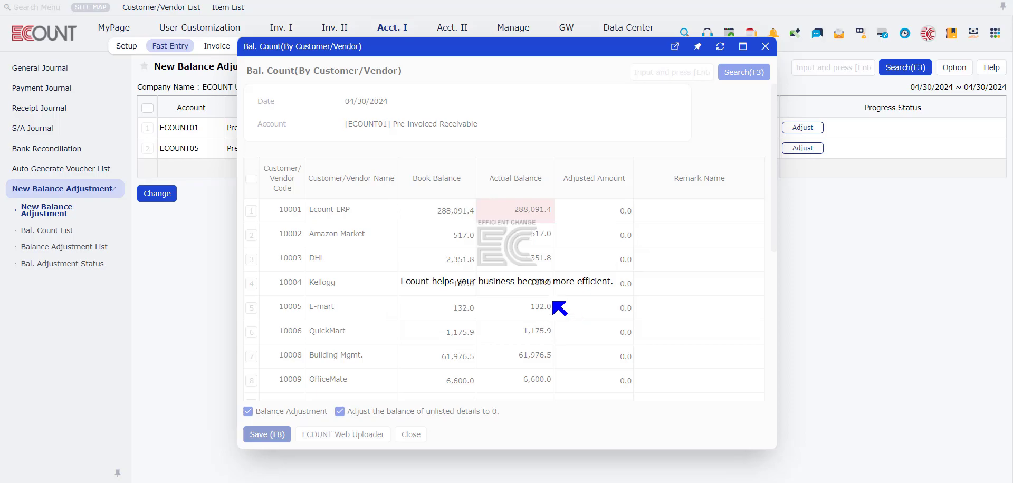